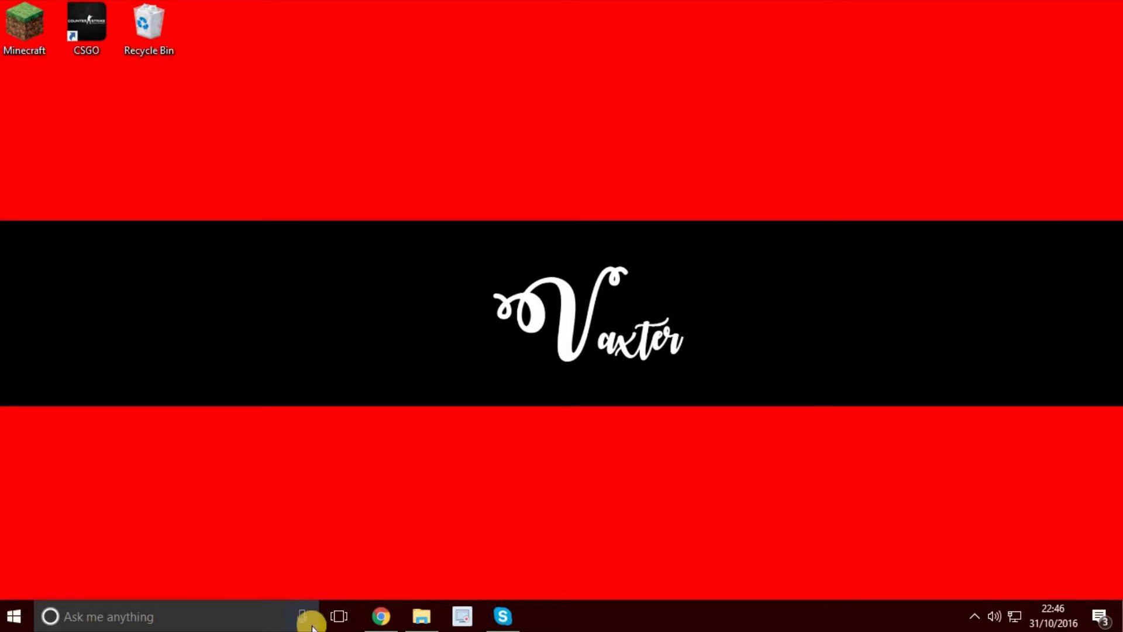
# Bring up Chrome maximized on the MEGA page and highlight the Sony Vegas Pro 14.zip name
pyautogui.click(381, 616)
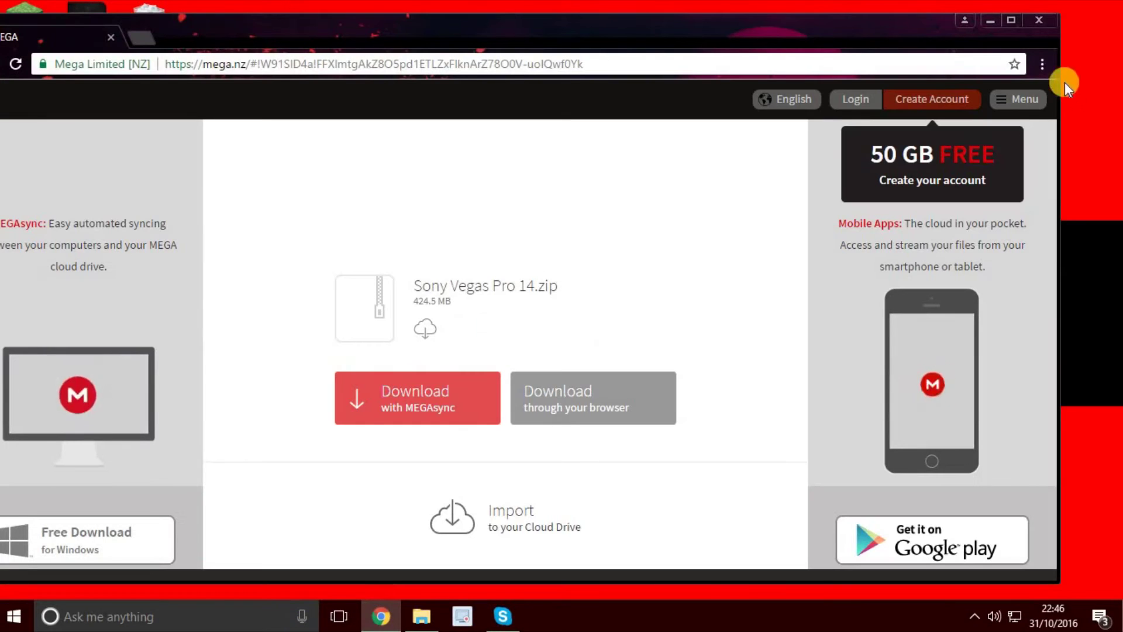
pyautogui.doubleClick(1031, 32)
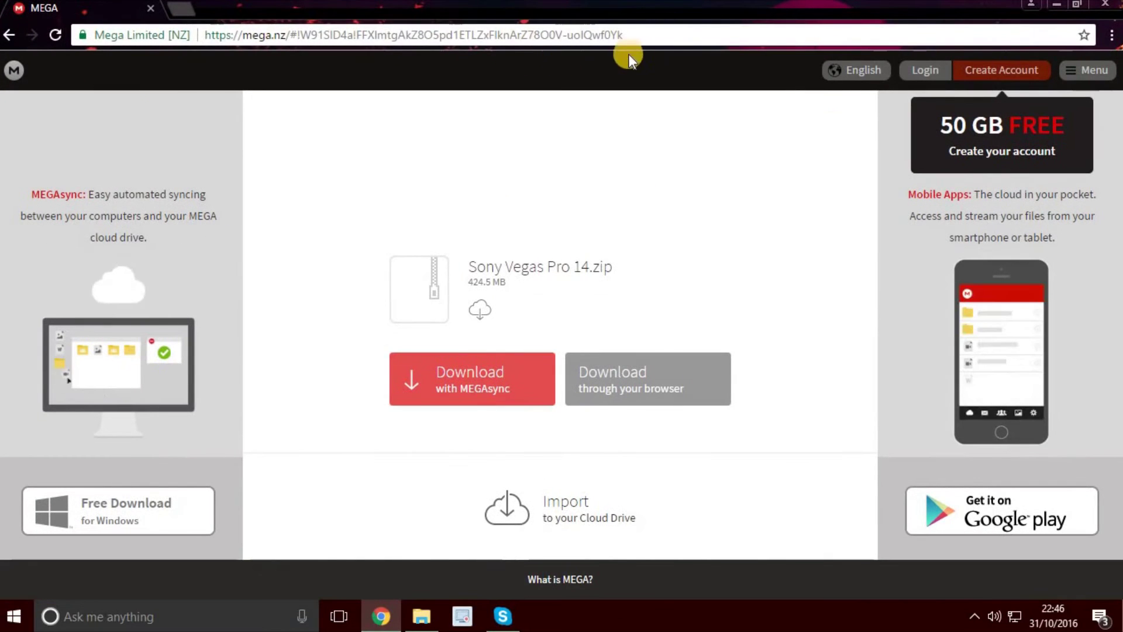
pyautogui.click(404, 36)
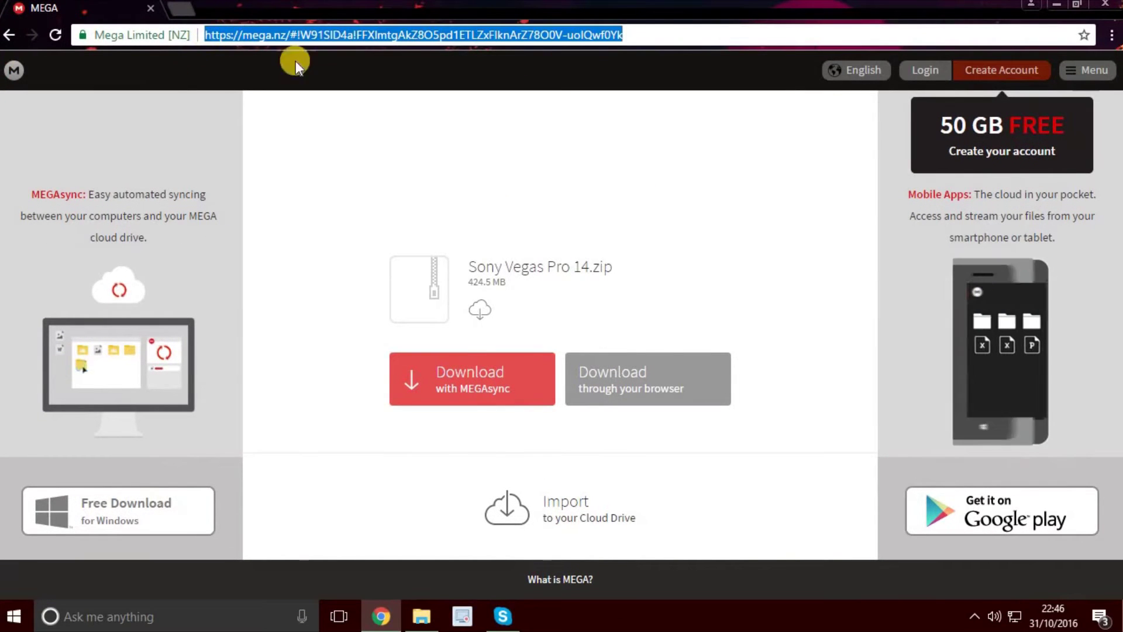
pyautogui.click(476, 263)
pyautogui.moveTo(946, 221); pyautogui.dragTo(651, 293)
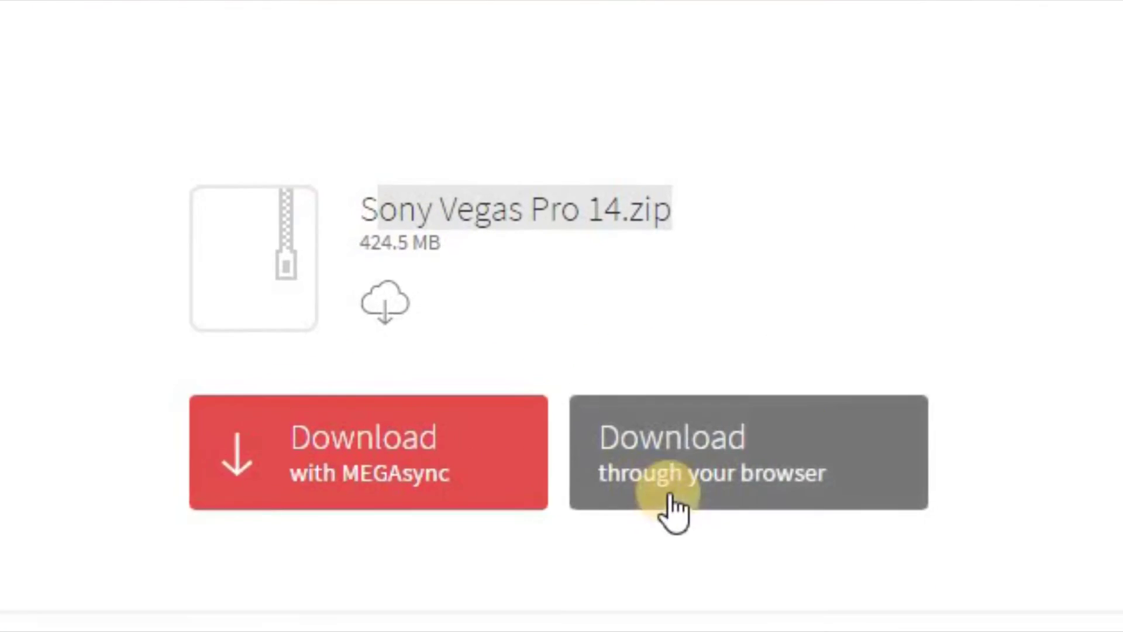
# Download the zip through the browser, pause it, and show the Downloads list with Ctrl+J
pyautogui.click(669, 429)
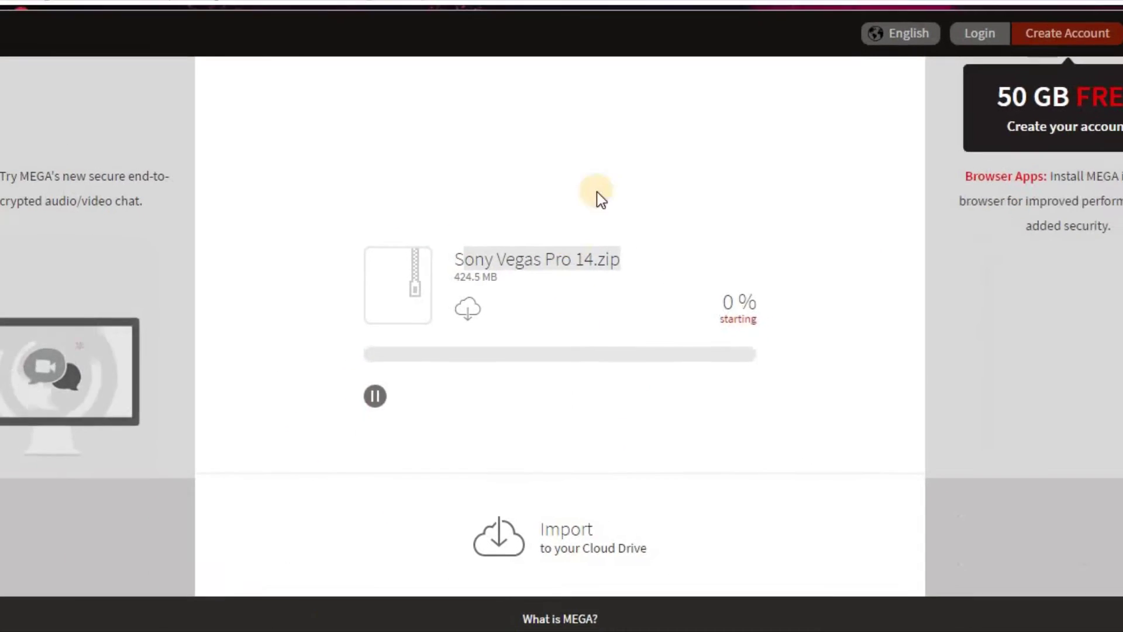
pyautogui.click(401, 386)
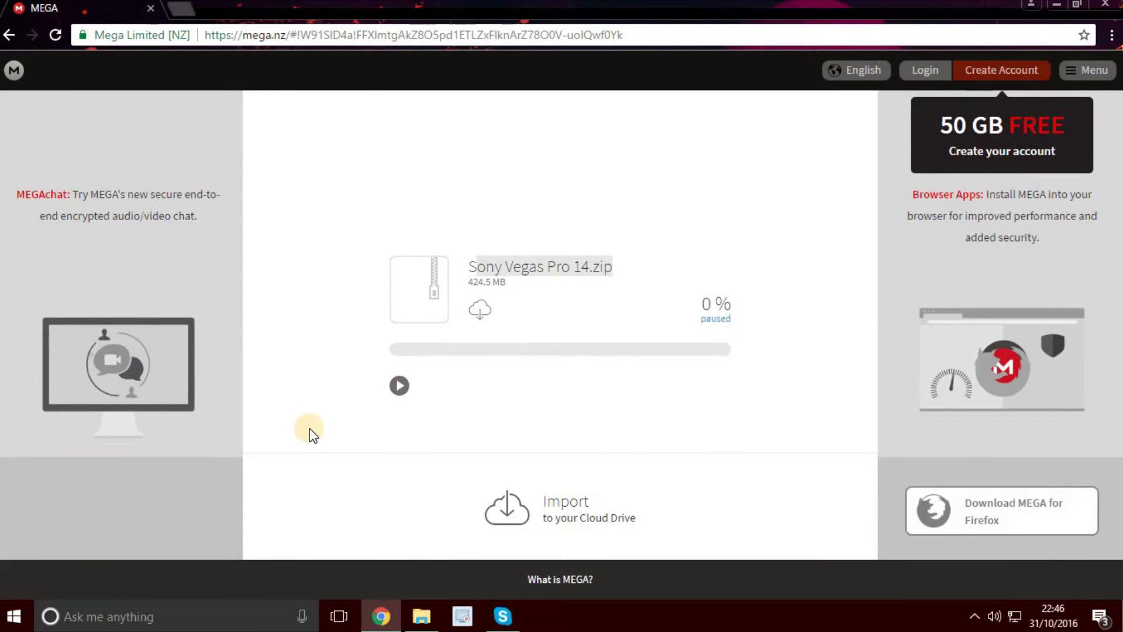
pyautogui.hotkey('ctrl', 'j')
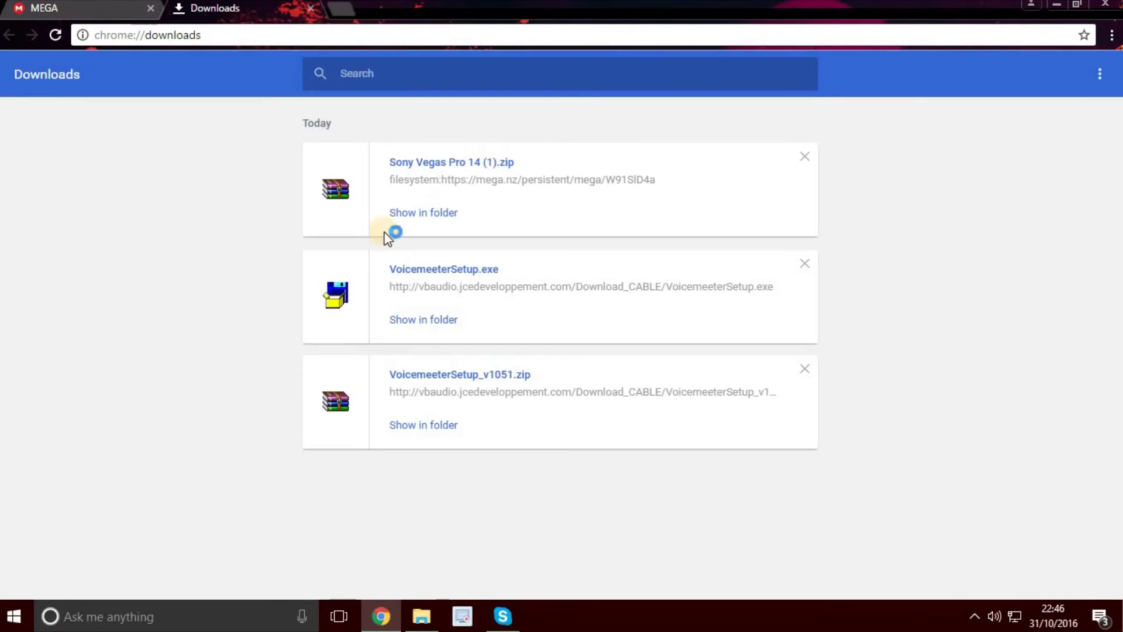
# Restore Chrome, drag Sony Vegas Pro 14 (1).zip from Downloads onto the desktop, then close Chrome
pyautogui.click(1077, 4)
pyautogui.moveTo(393, 199); pyautogui.dragTo(1088, 258)
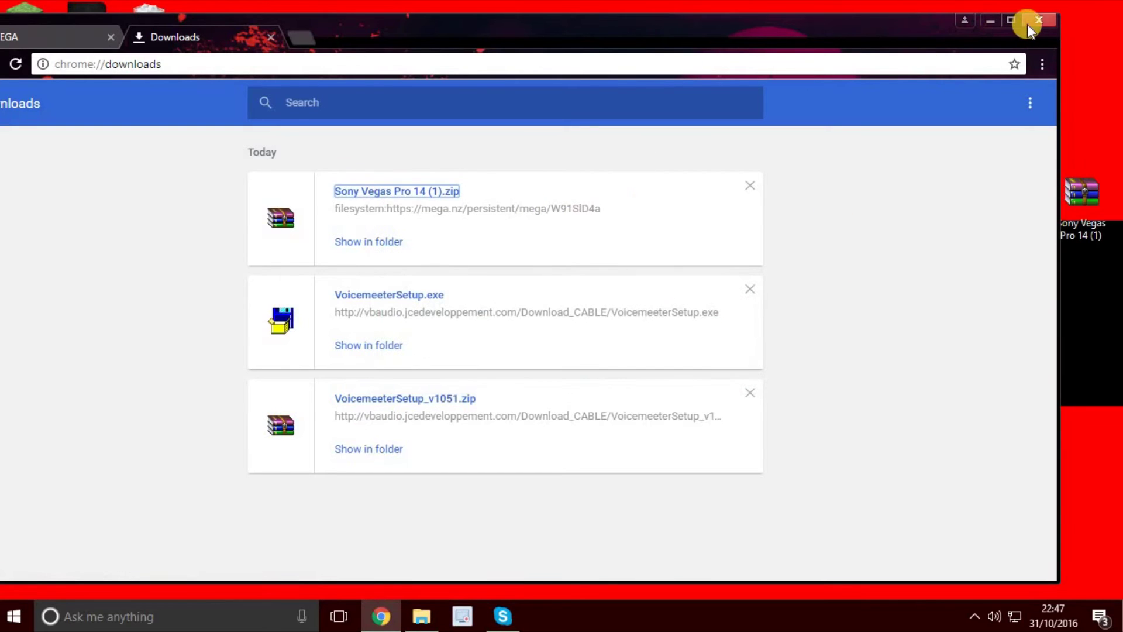
pyautogui.click(1027, 23)
# Confirm leaving MEGA and extract the Sony Vegas Pro 14 zip onto the desktop with Extract Here
pyautogui.click(574, 160)
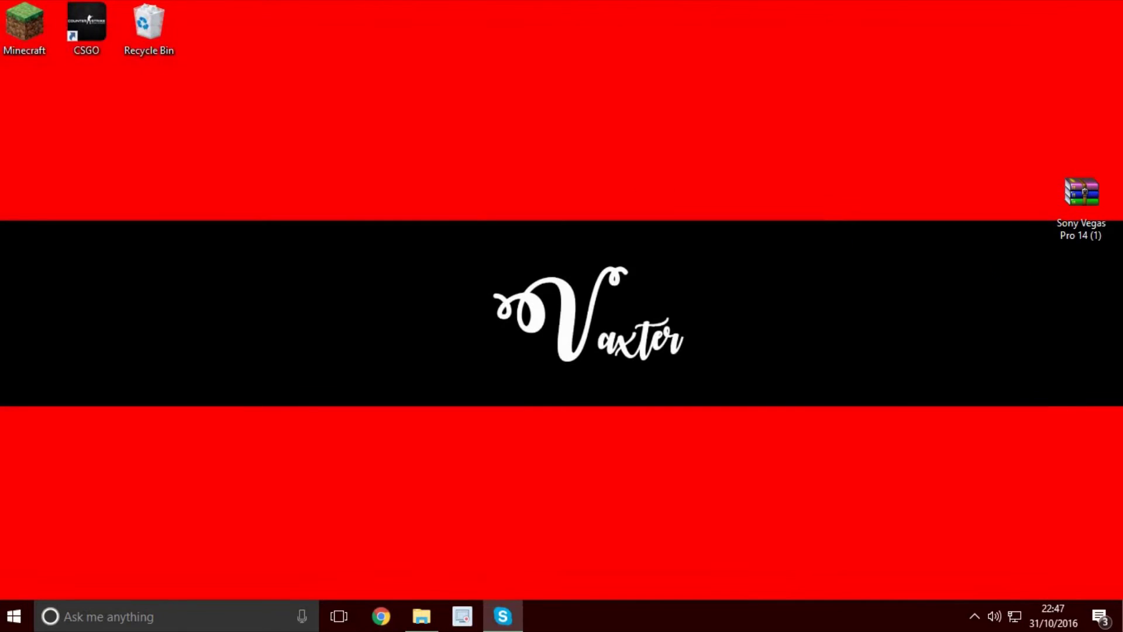
pyautogui.moveTo(1083, 196); pyautogui.dragTo(456, 193)
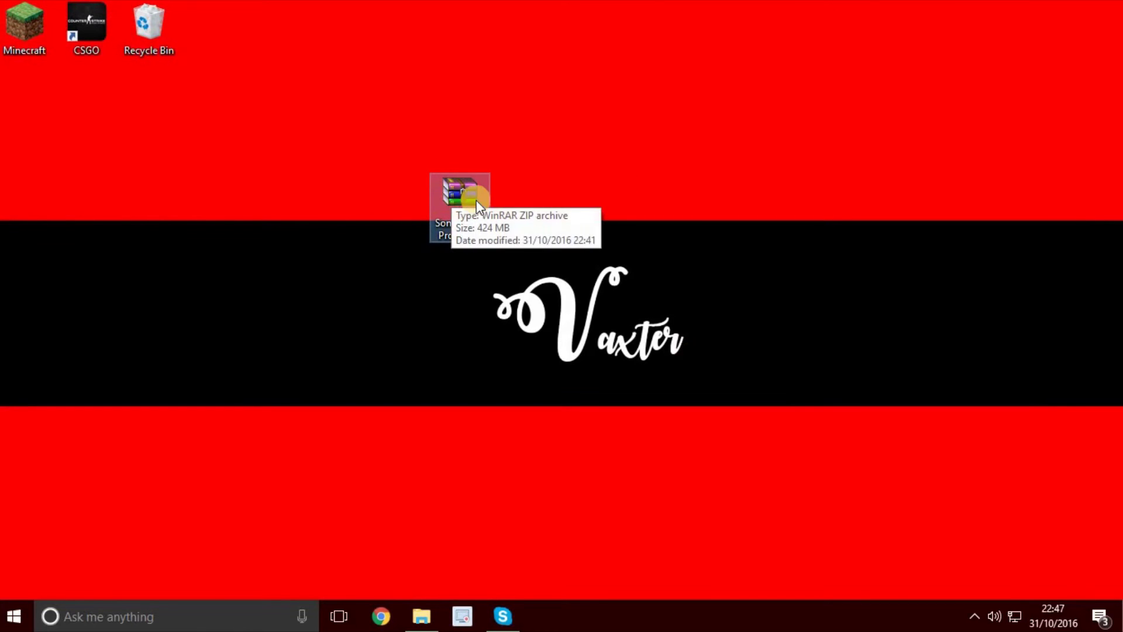
pyautogui.moveTo(588, 332); pyautogui.dragTo(304, 103)
pyautogui.rightClick(587, 232)
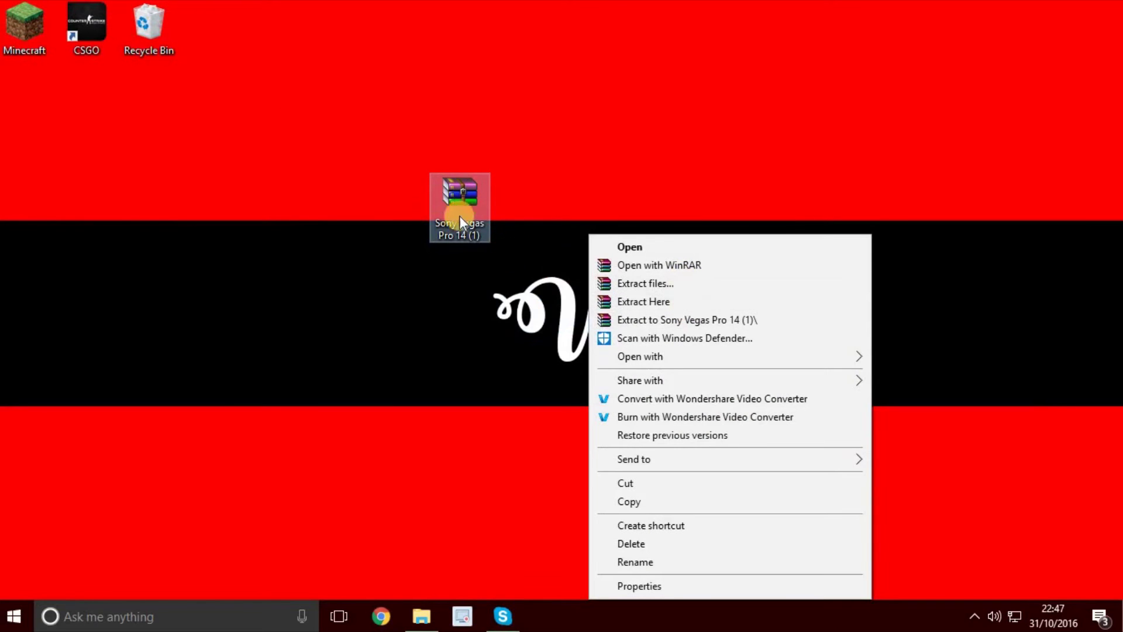
pyautogui.rightClick(437, 202)
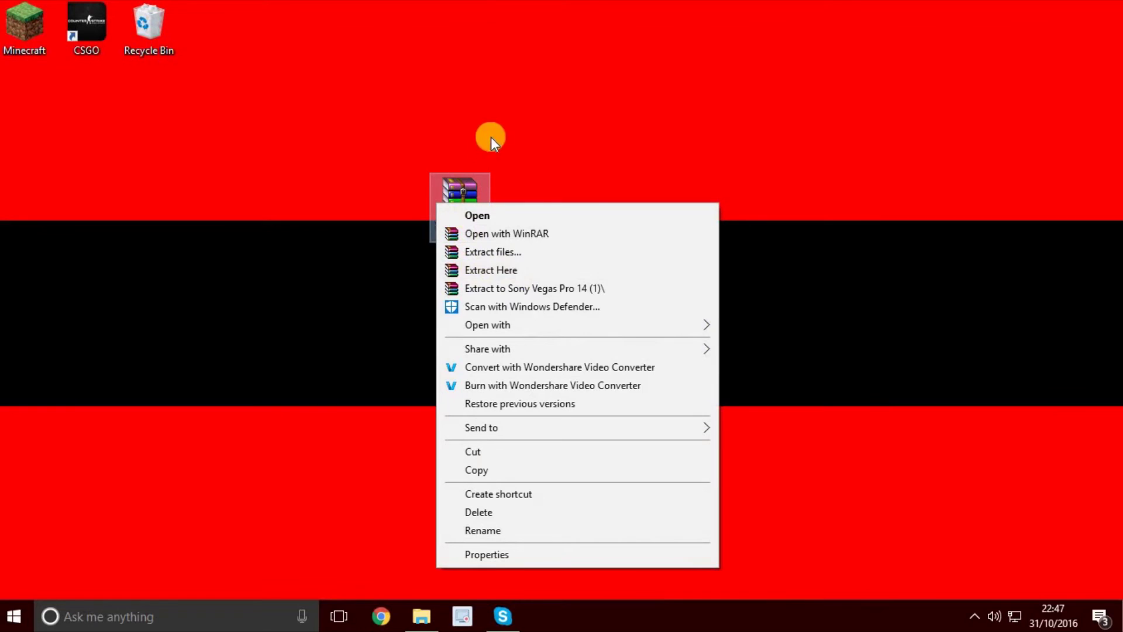
pyautogui.click(503, 273)
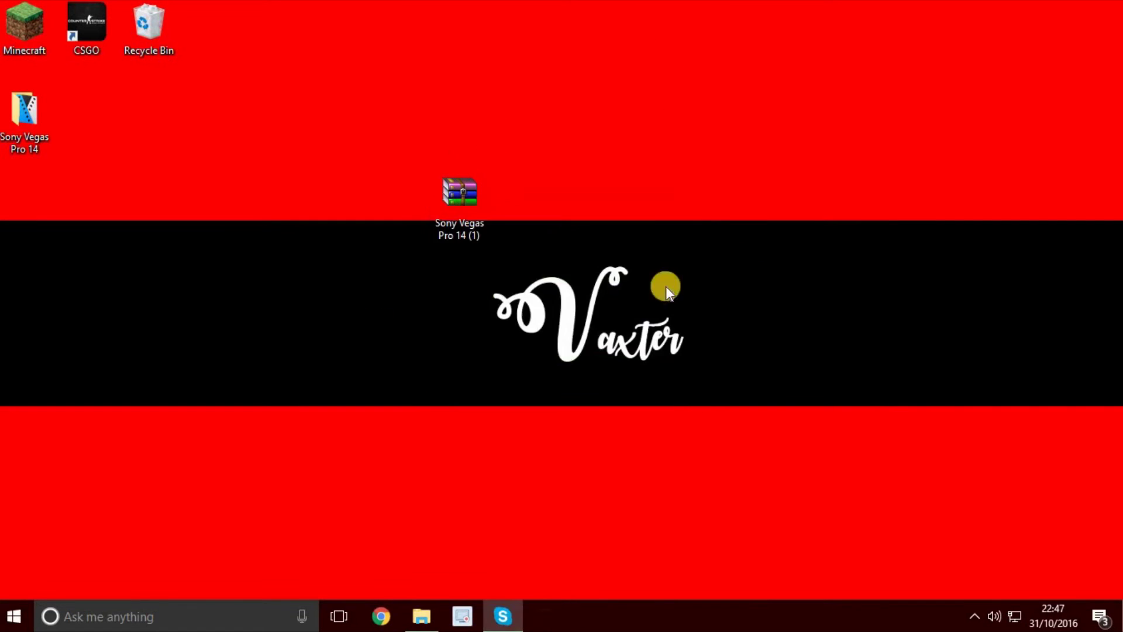
# Delete the zip archive, move the Sony Vegas Pro 14 folder to the top, and open it
pyautogui.moveTo(26, 117); pyautogui.dragTo(710, 202)
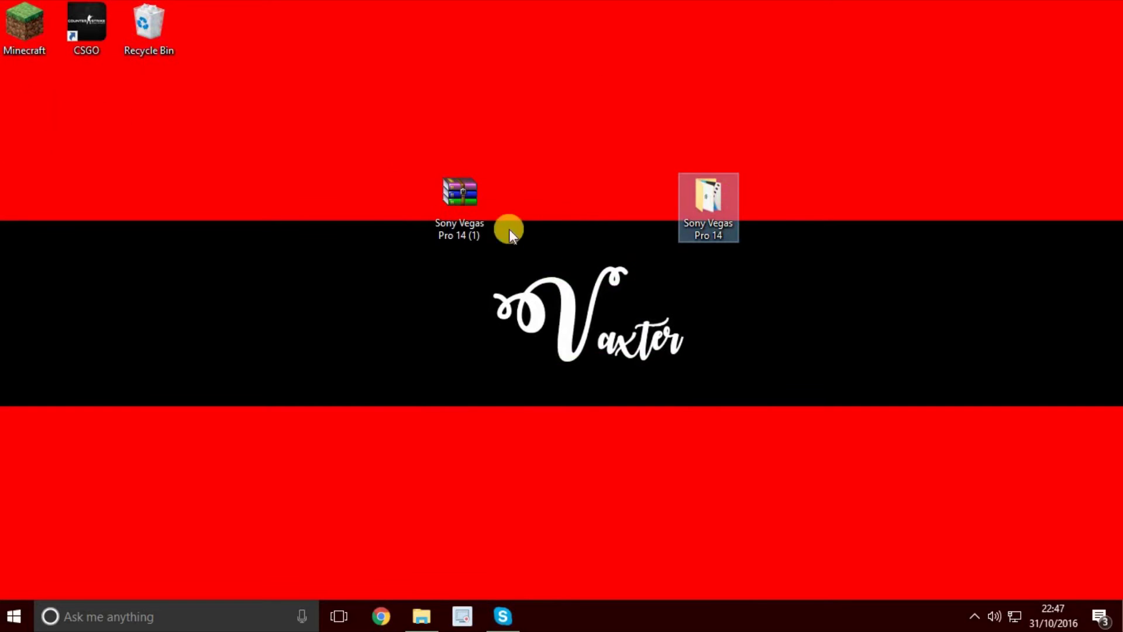
pyautogui.moveTo(477, 222)
pyautogui.mouseDown()
pyautogui.moveTo(872, 35)
pyautogui.moveTo(728, 185)
pyautogui.moveTo(488, 208)
pyautogui.moveTo(394, 131)
pyautogui.mouseUp()
pyautogui.rightClick(520, 234)
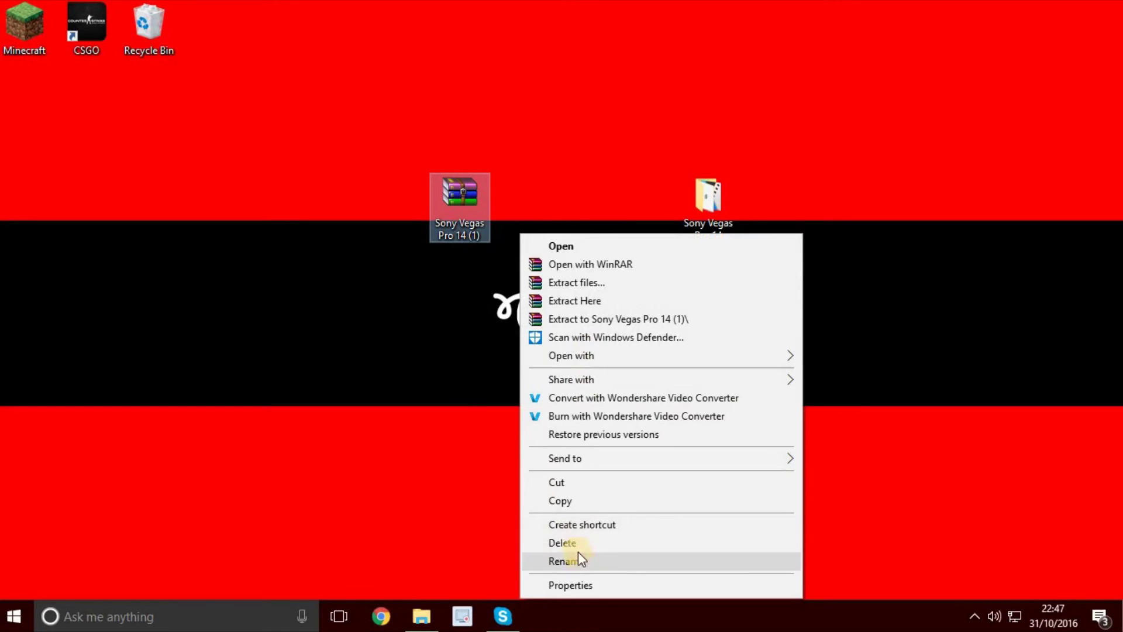
pyautogui.click(565, 543)
pyautogui.moveTo(705, 199); pyautogui.dragTo(427, 58)
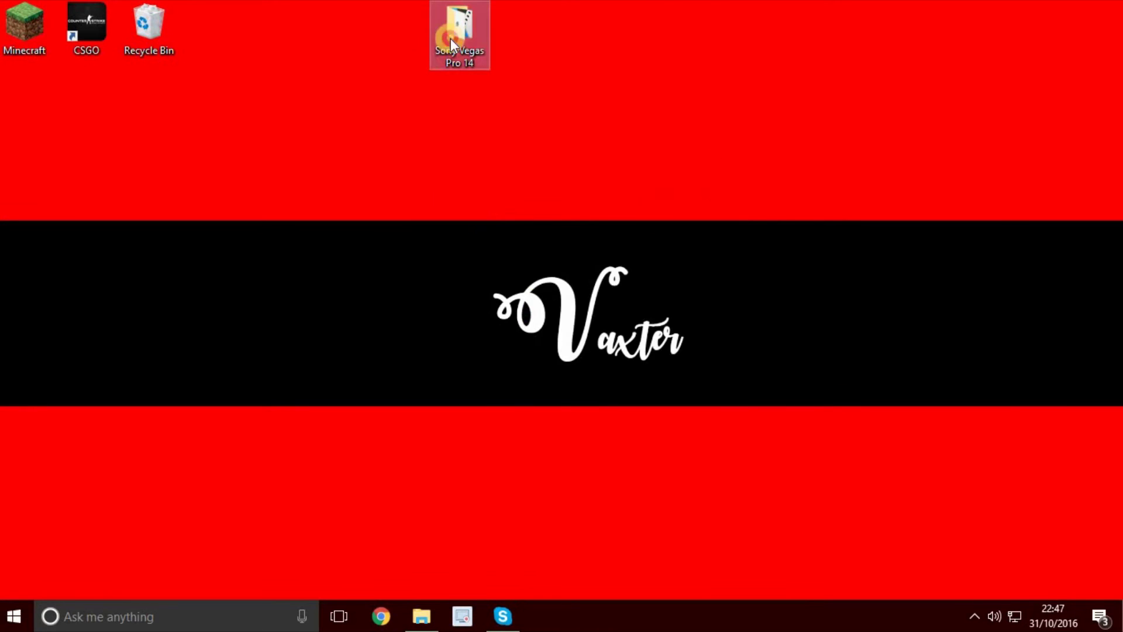
pyautogui.doubleClick(450, 38)
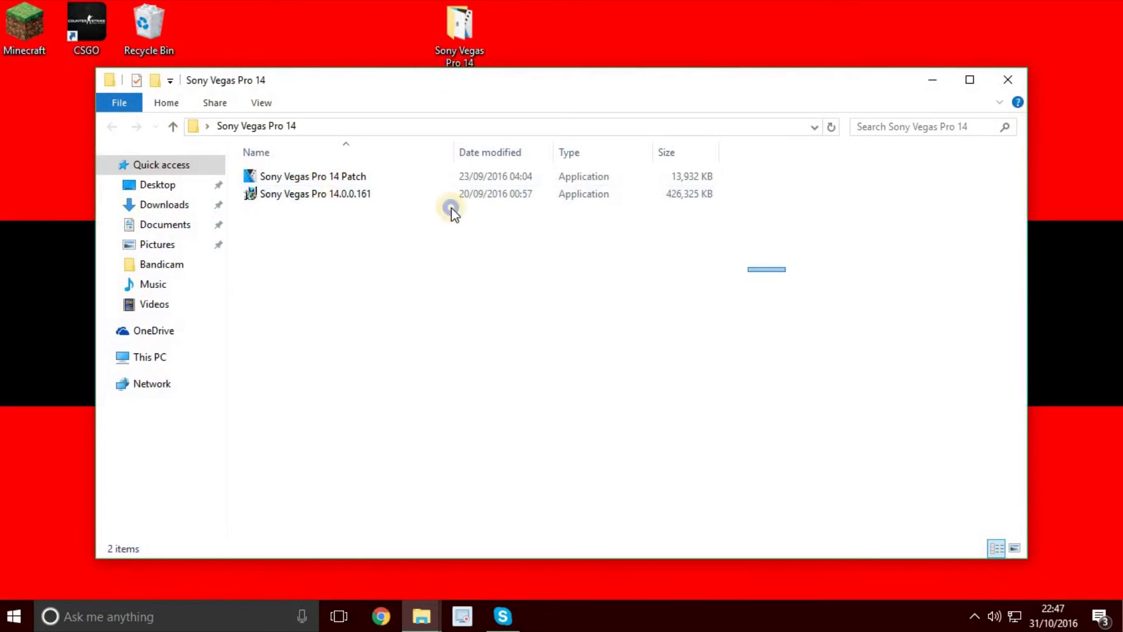
# Launch the VEGAS Pro 14.0.0.161 setup from the Sony Vegas Pro 14 folder
pyautogui.moveTo(453, 212); pyautogui.dragTo(275, 177)
pyautogui.click(359, 275)
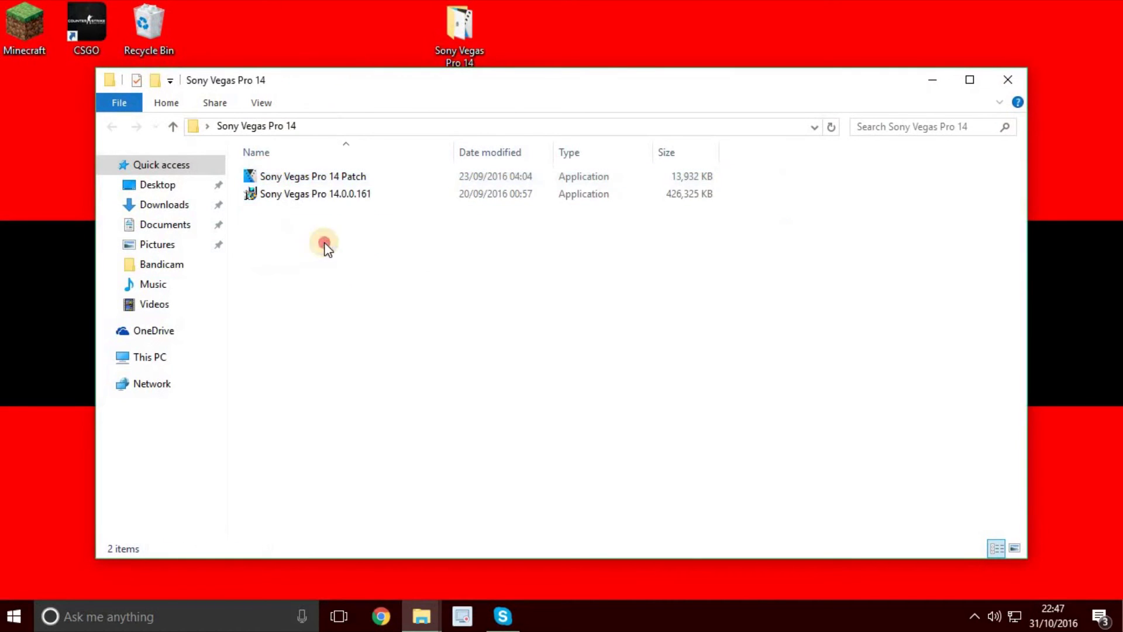
pyautogui.doubleClick(352, 195)
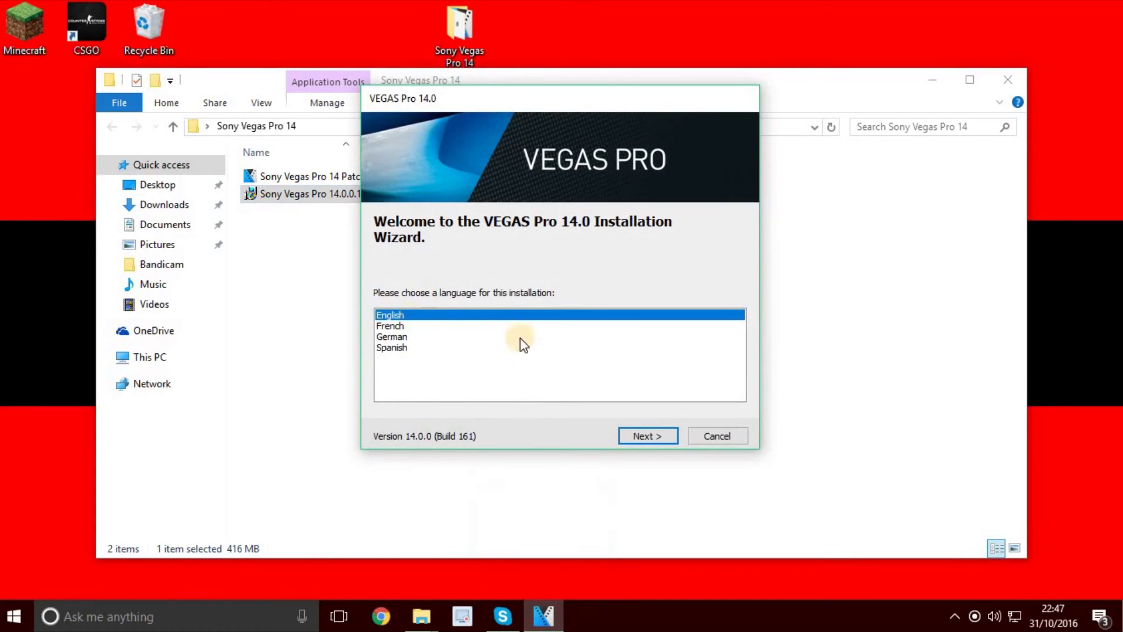
# Install in English to the default folder, accepting the EULA and adding a desktop shortcut
pyautogui.click(646, 436)
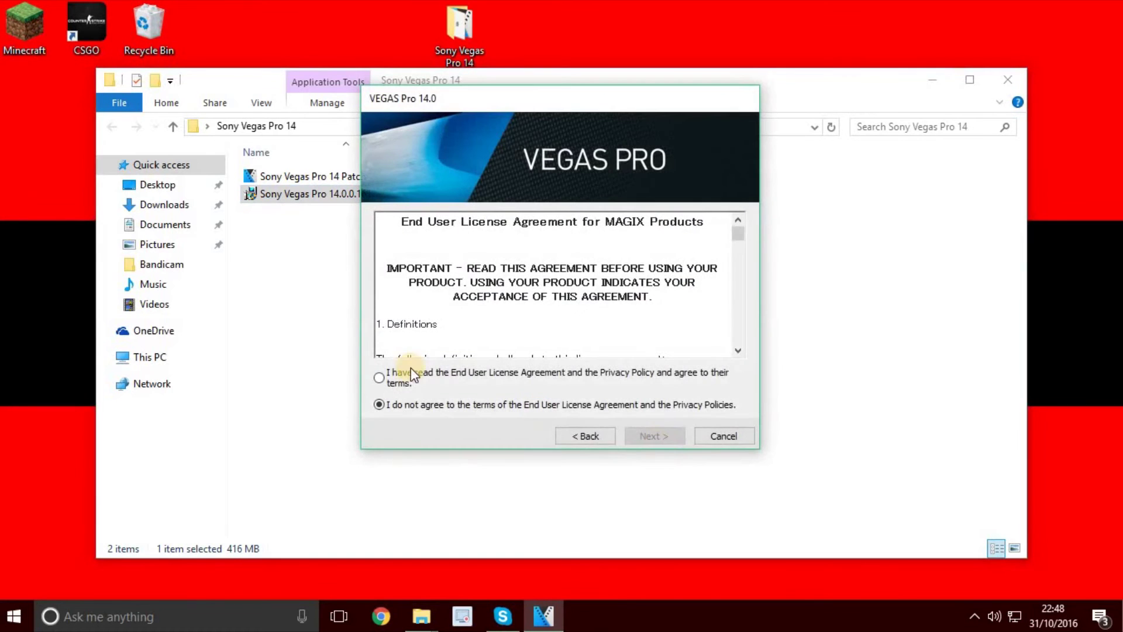
pyautogui.click(406, 381)
pyautogui.scroll(-15, 503, 280)
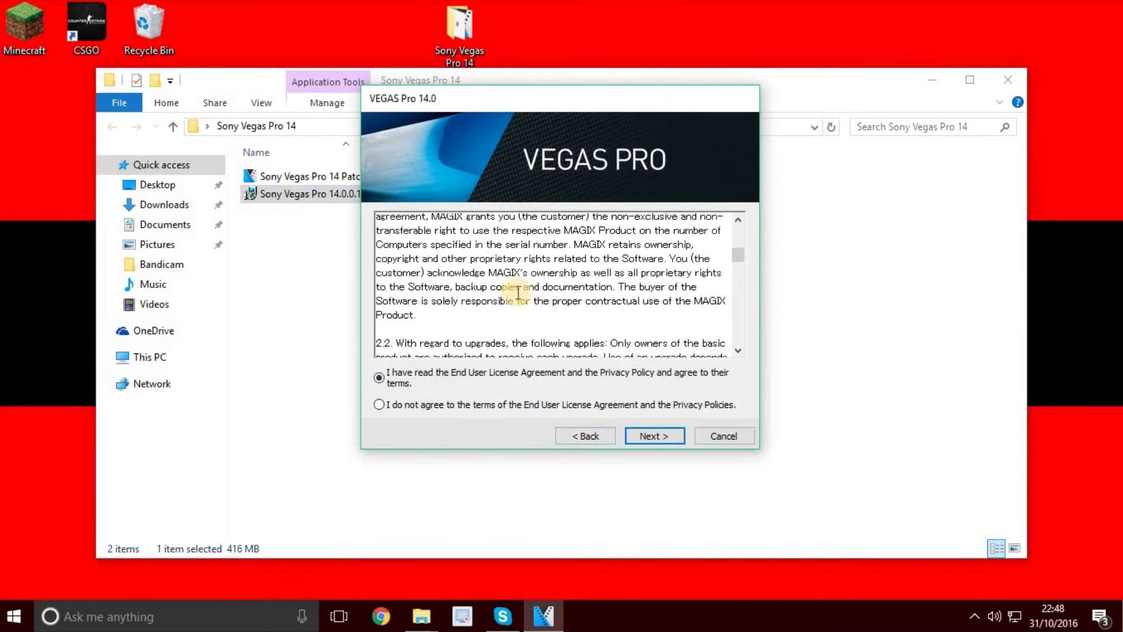
pyautogui.click(651, 434)
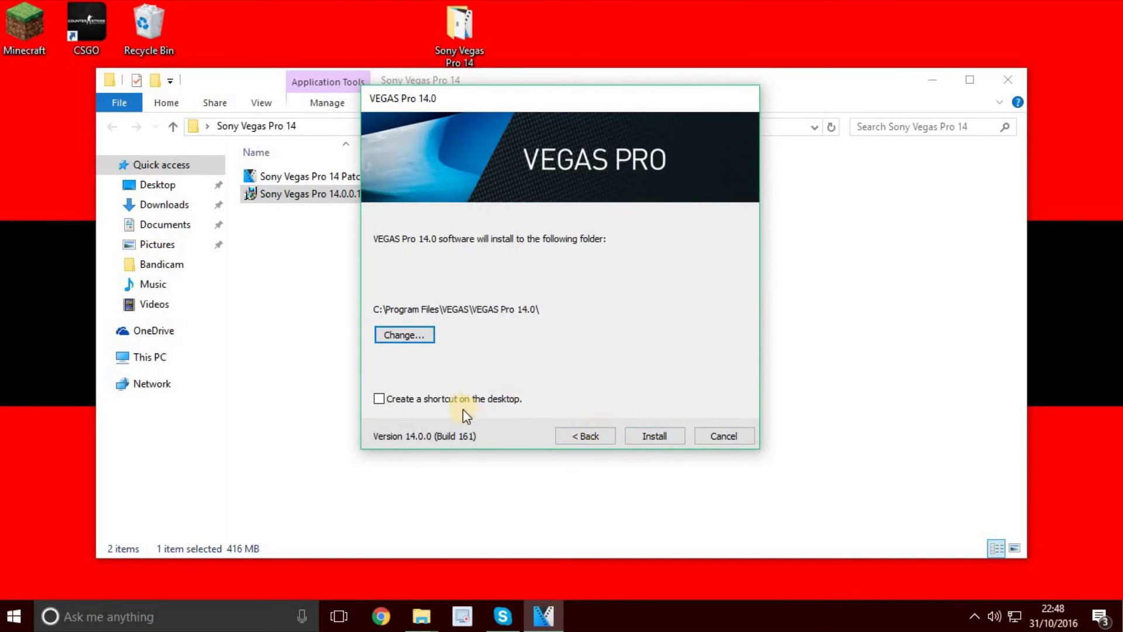
pyautogui.click(490, 403)
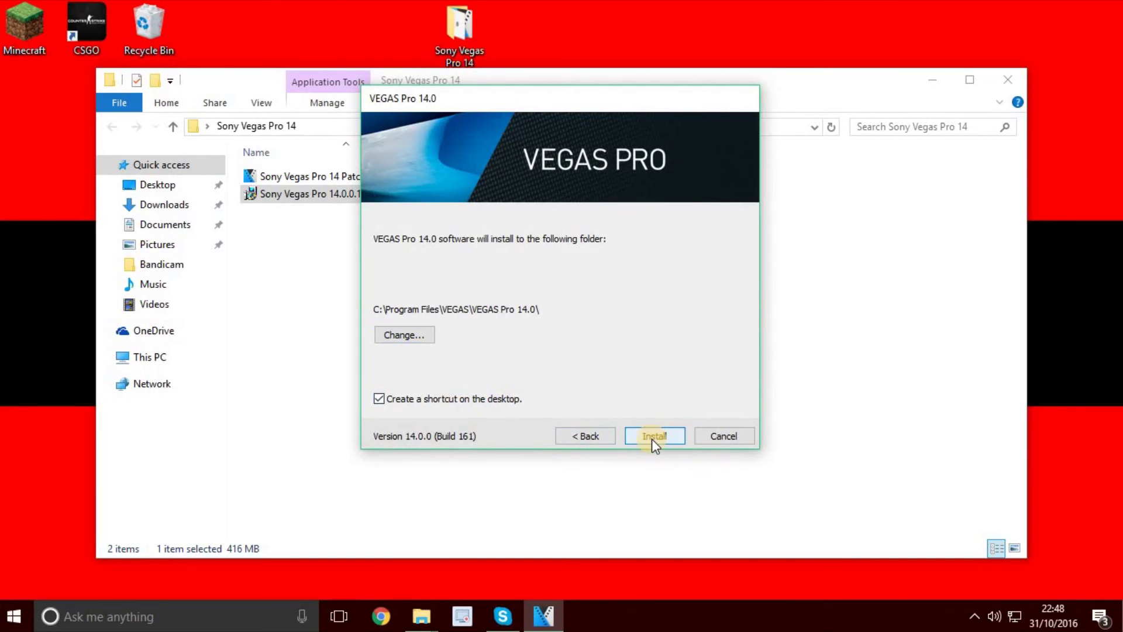
pyautogui.click(653, 436)
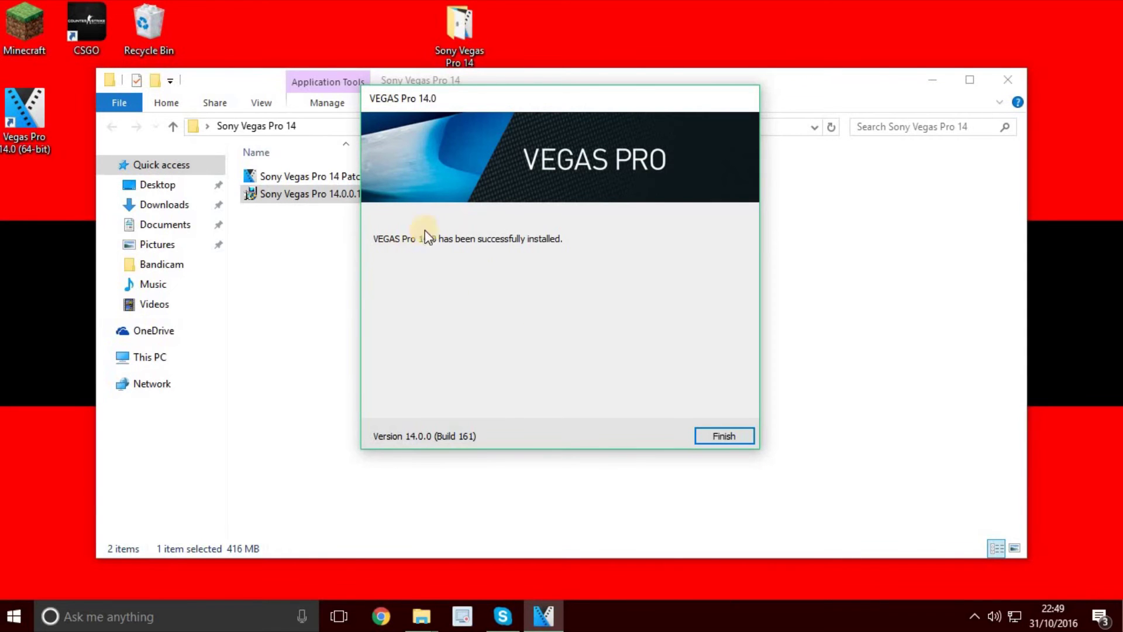
pyautogui.click(742, 439)
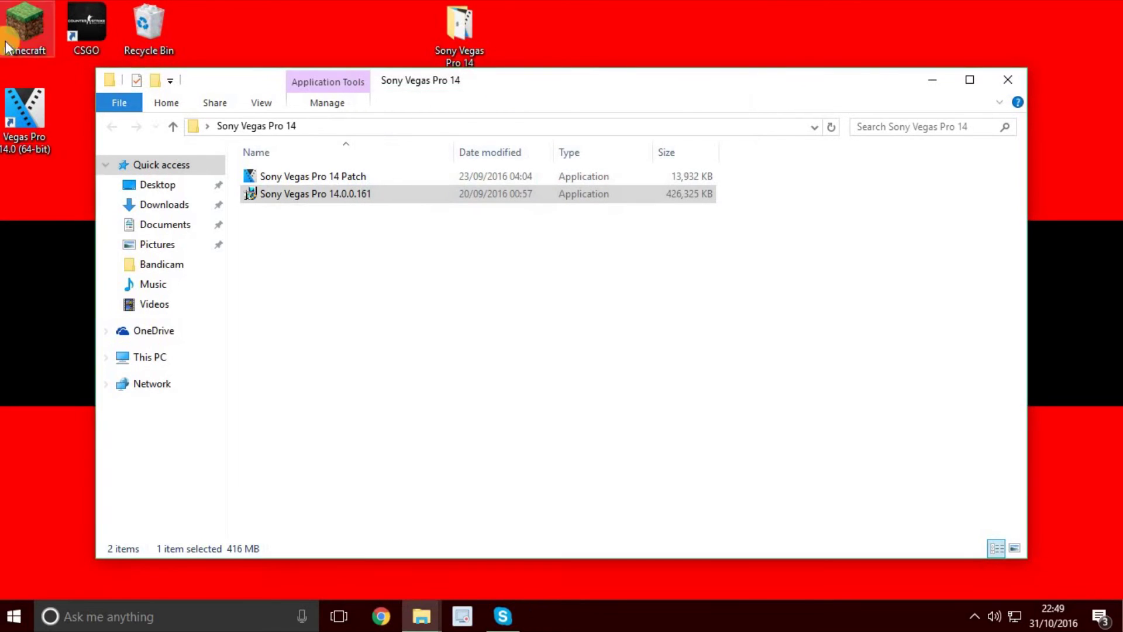
# Run and install the Sony Vegas Pro 14 Patch, finish it, and close the folder window
pyautogui.click(298, 291)
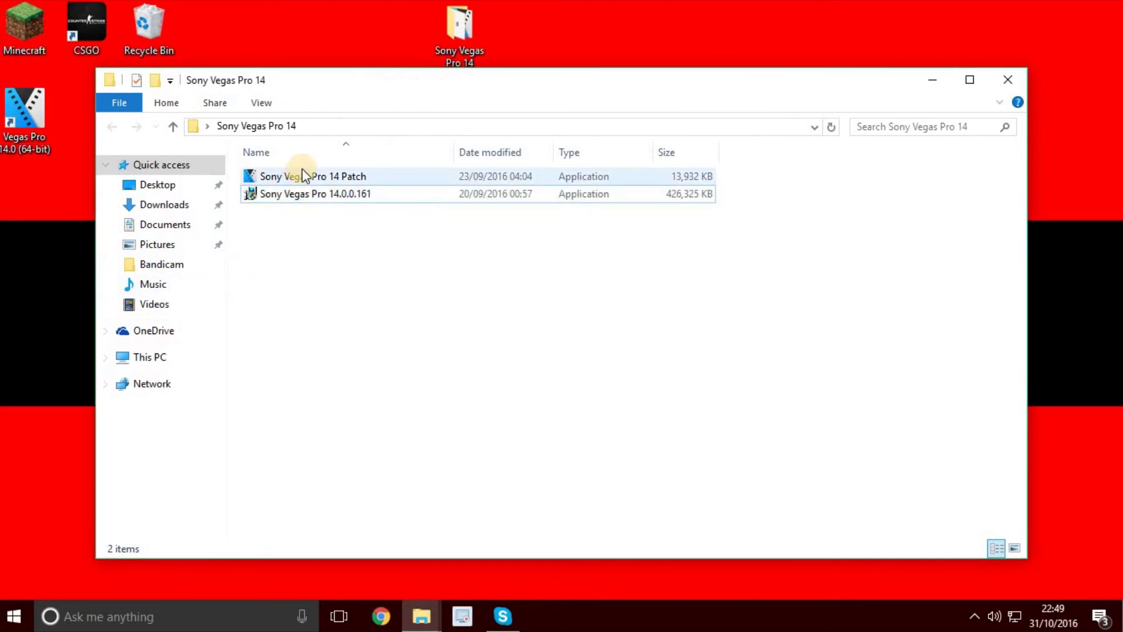
pyautogui.doubleClick(373, 178)
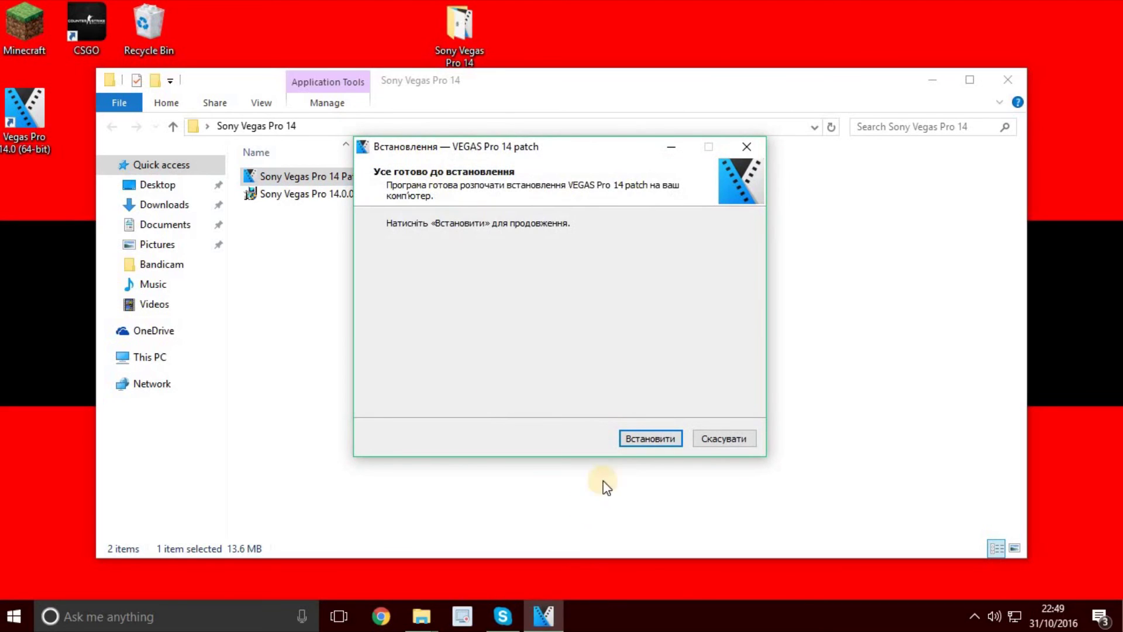
pyautogui.click(623, 432)
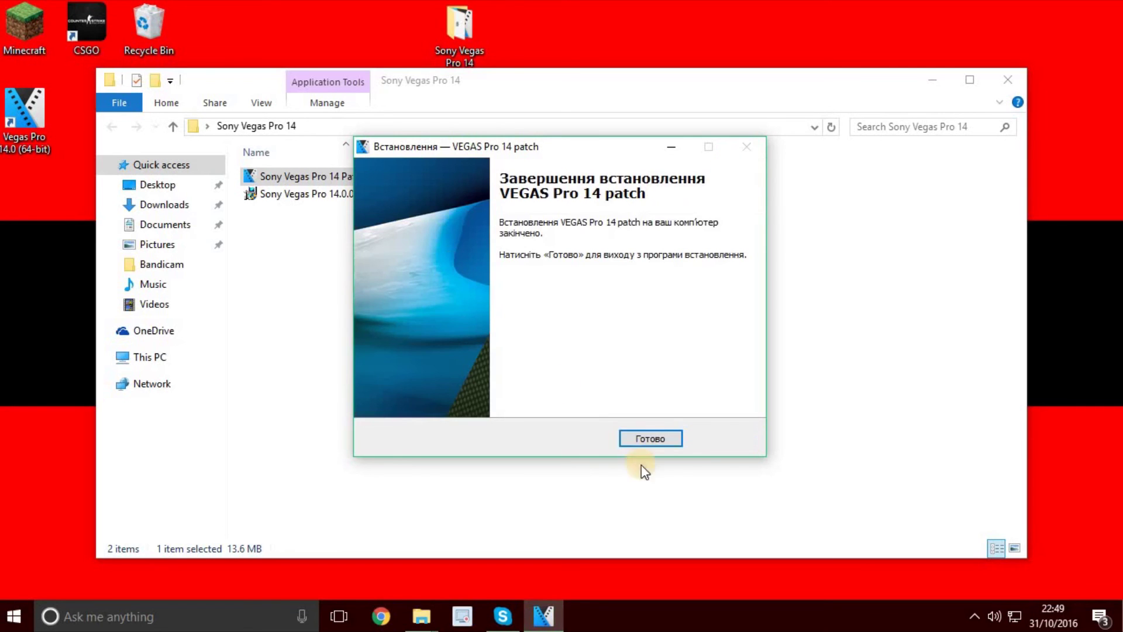
pyautogui.click(645, 441)
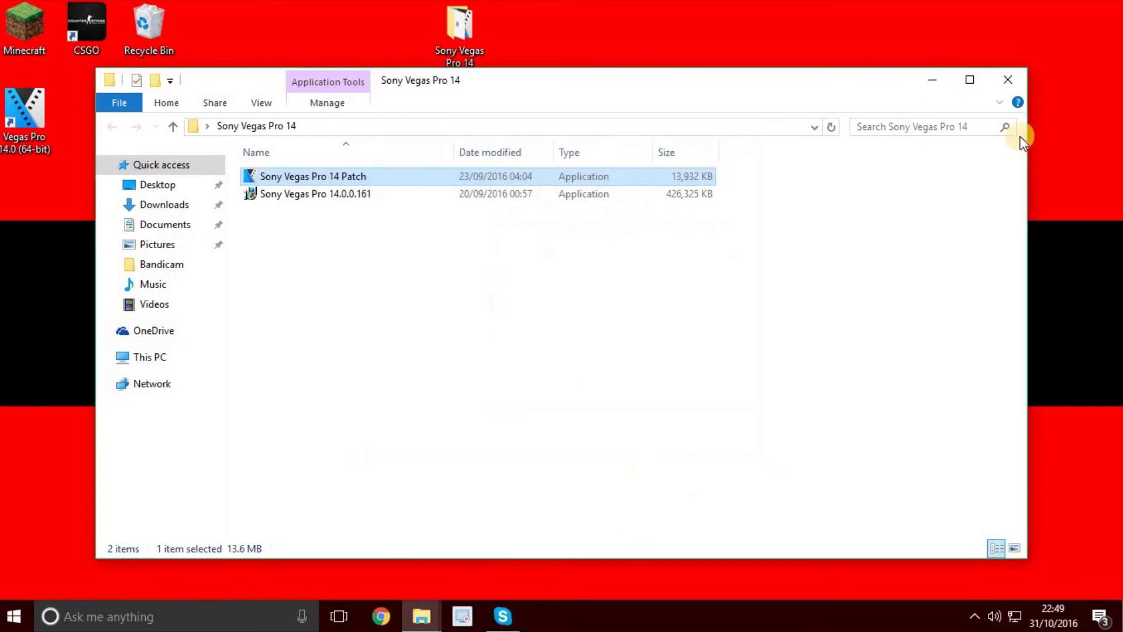
pyautogui.click(1006, 80)
# Launch VEGAS Pro 14.0 from the Vegas Pro 14.0 (64-bit) desktop shortcut
pyautogui.doubleClick(26, 114)
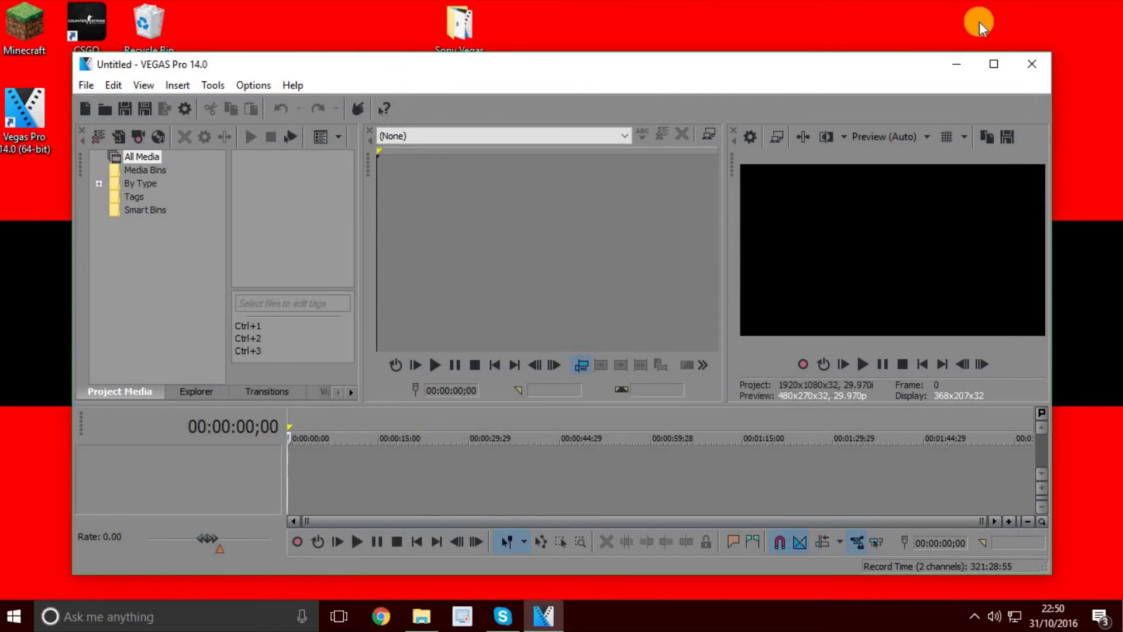
# Maximize VEGAS Pro on the empty Untitled project and browse the menus without choosing a command
pyautogui.click(996, 64)
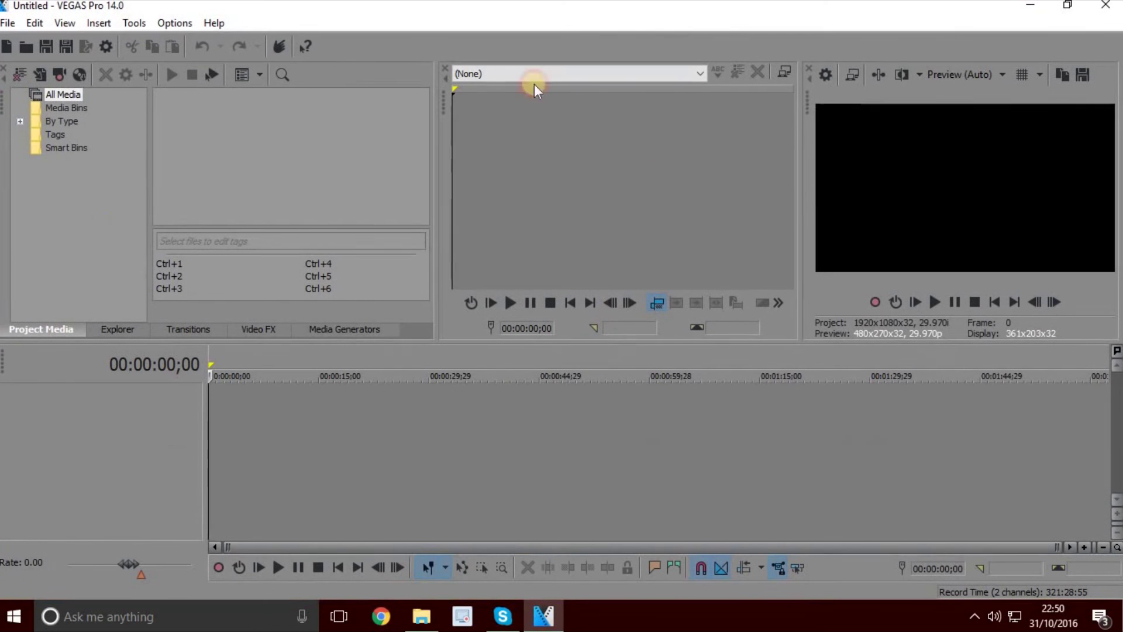
pyautogui.click(9, 23)
pyautogui.click(10, 24)
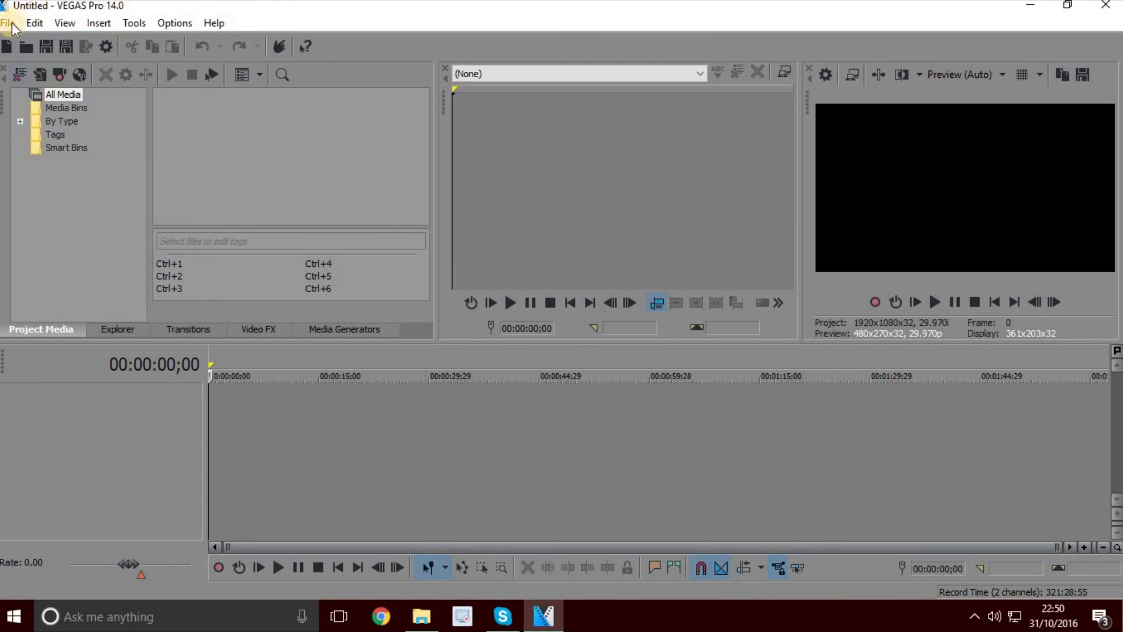
pyautogui.click(122, 96)
pyautogui.press('Left')
pyautogui.press('Down')
pyautogui.press('Right')
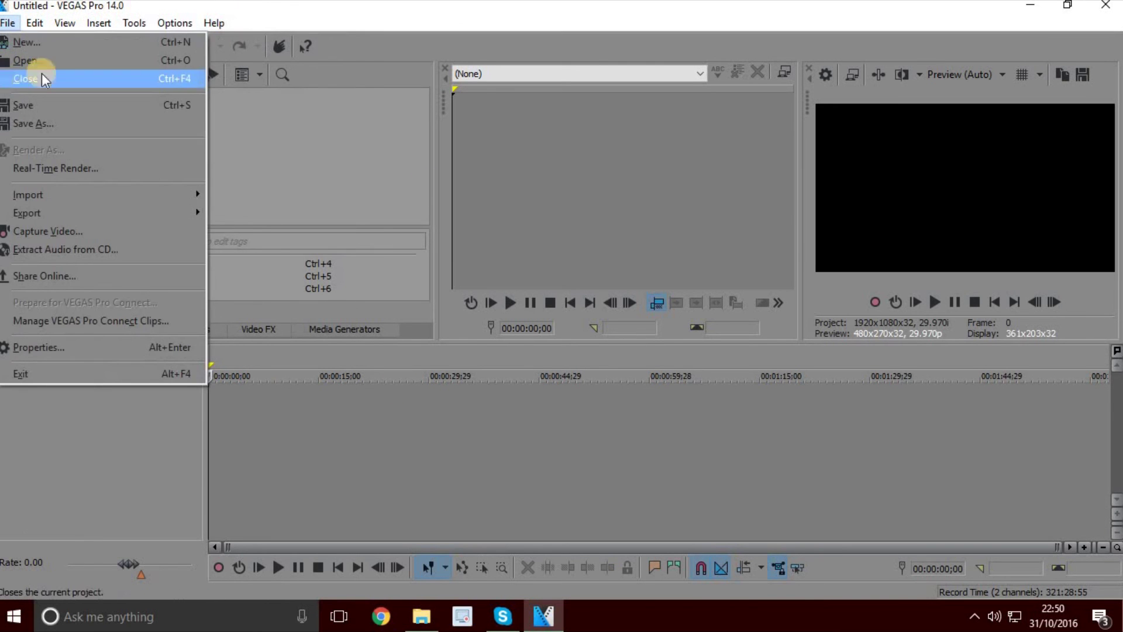
pyautogui.click(389, 361)
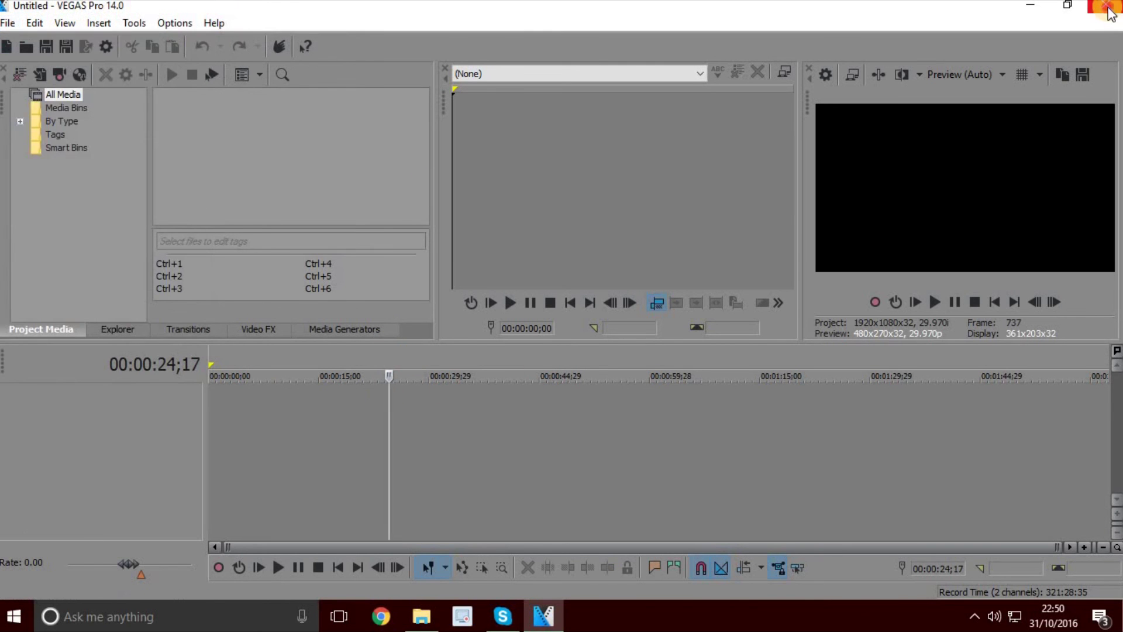